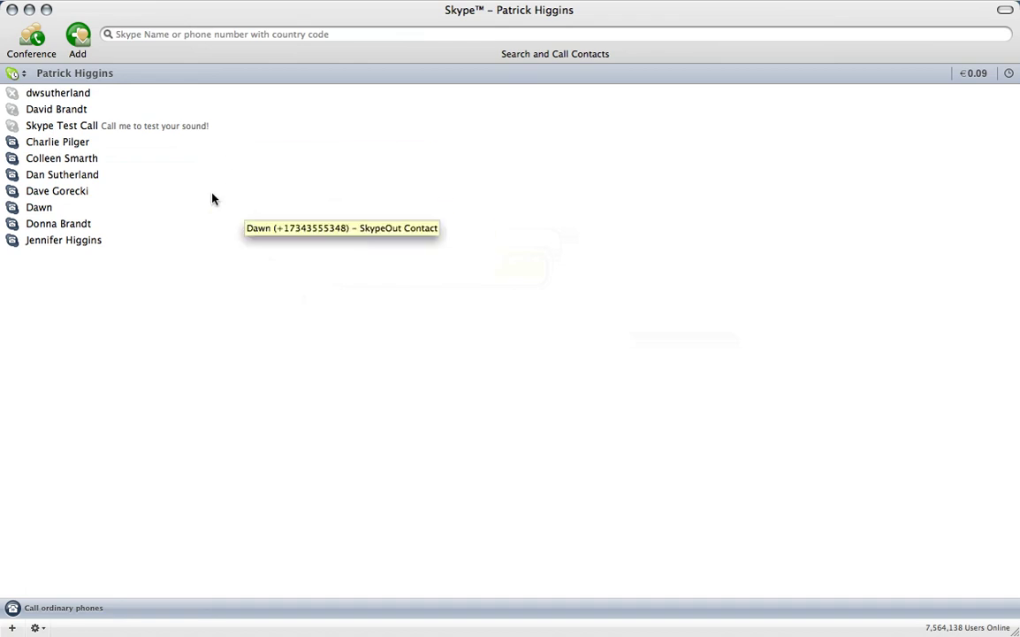
# Step: Set your Skype status to Online from the status menu beside your name
pyautogui.click(24, 78)
pyautogui.click(29, 92)
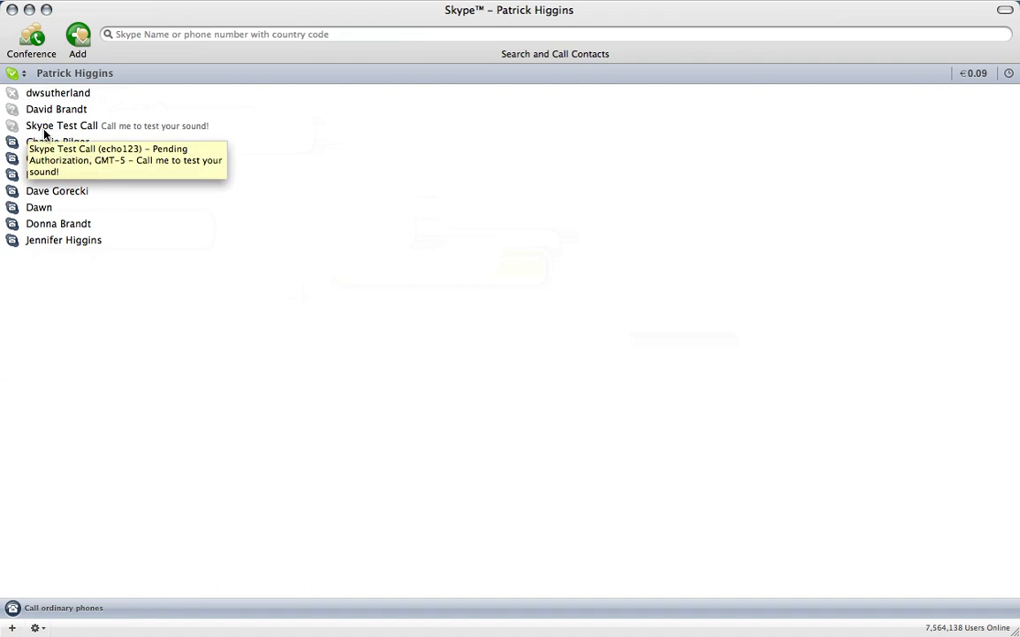
# Step: Call Skype Test Call, raise the volume during the call, then hang up
pyautogui.doubleClick(44, 127)
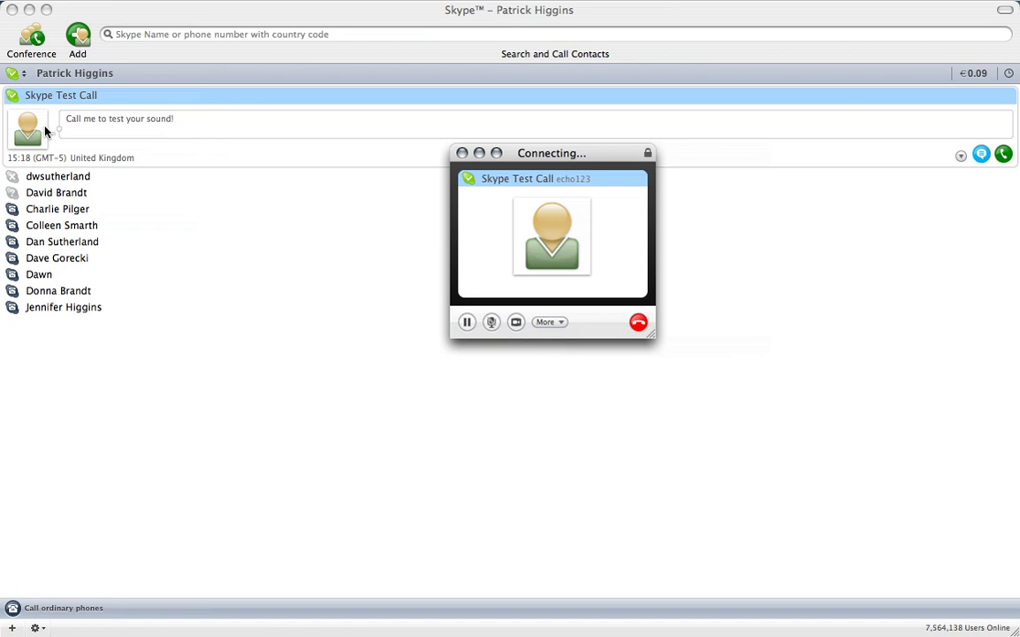
pyautogui.press('XF86AudioRaiseVolume')
pyautogui.press('XF86AudioRaiseVolume')
pyautogui.press('XF86AudioRaiseVolume')
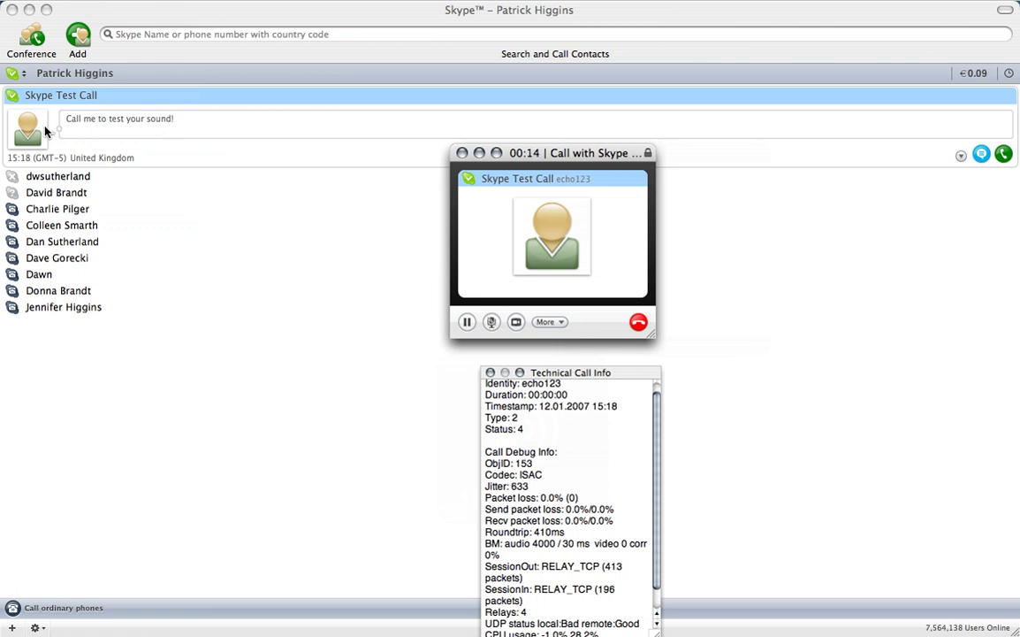
pyautogui.click(636, 325)
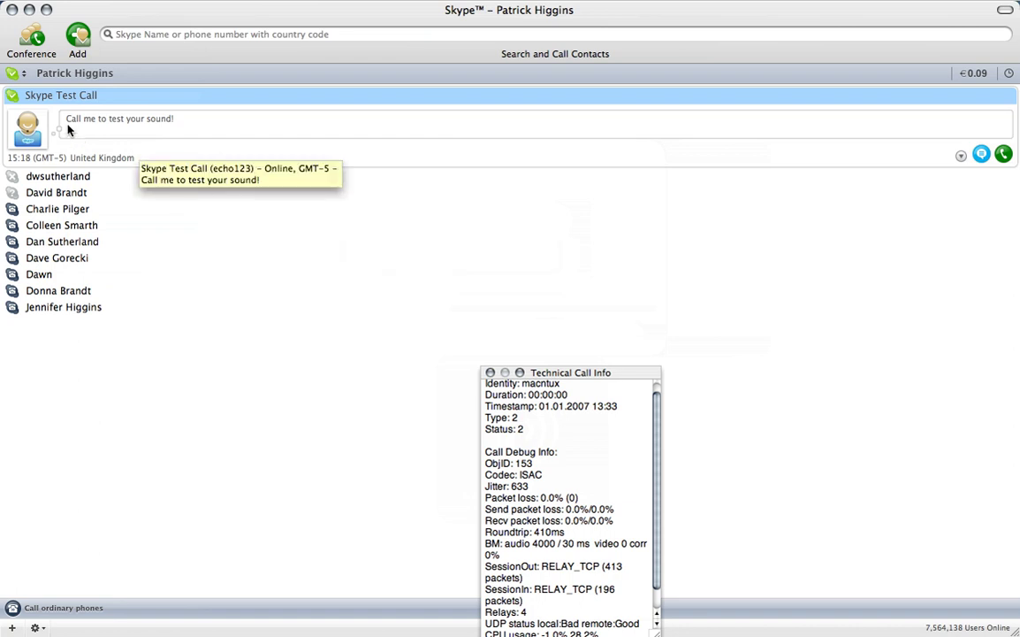
# Step: Call the offline contact to record a voicemail, then hang up to send it
pyautogui.click(64, 178)
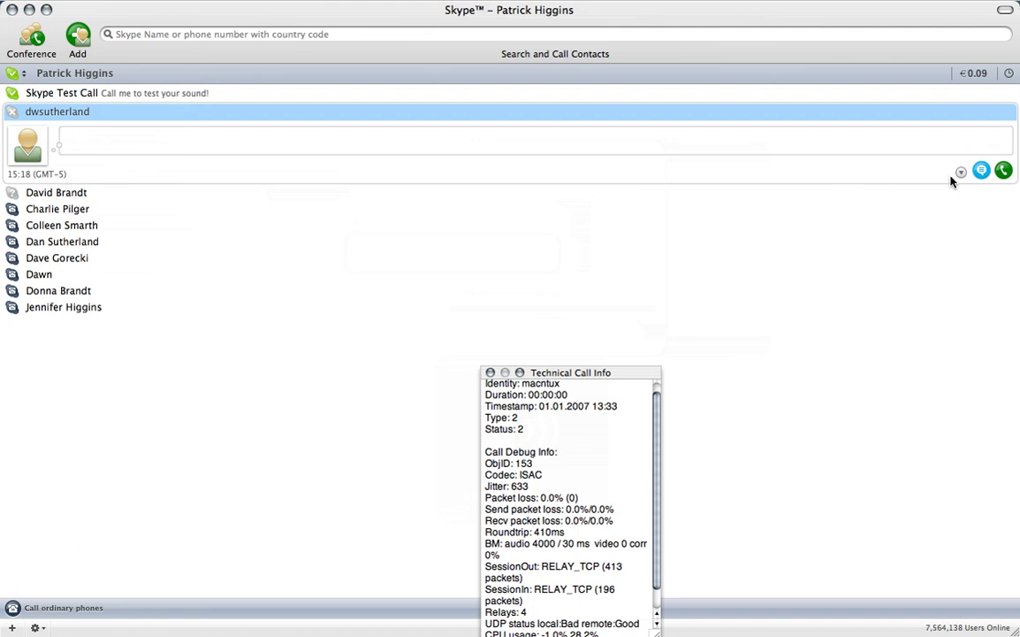
pyautogui.click(1004, 170)
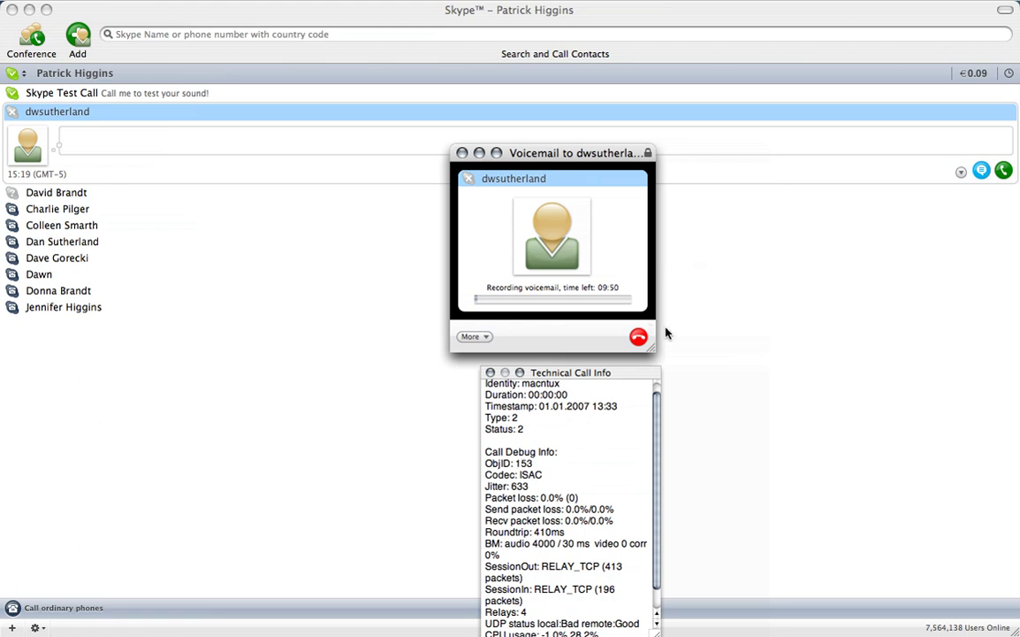
pyautogui.click(639, 337)
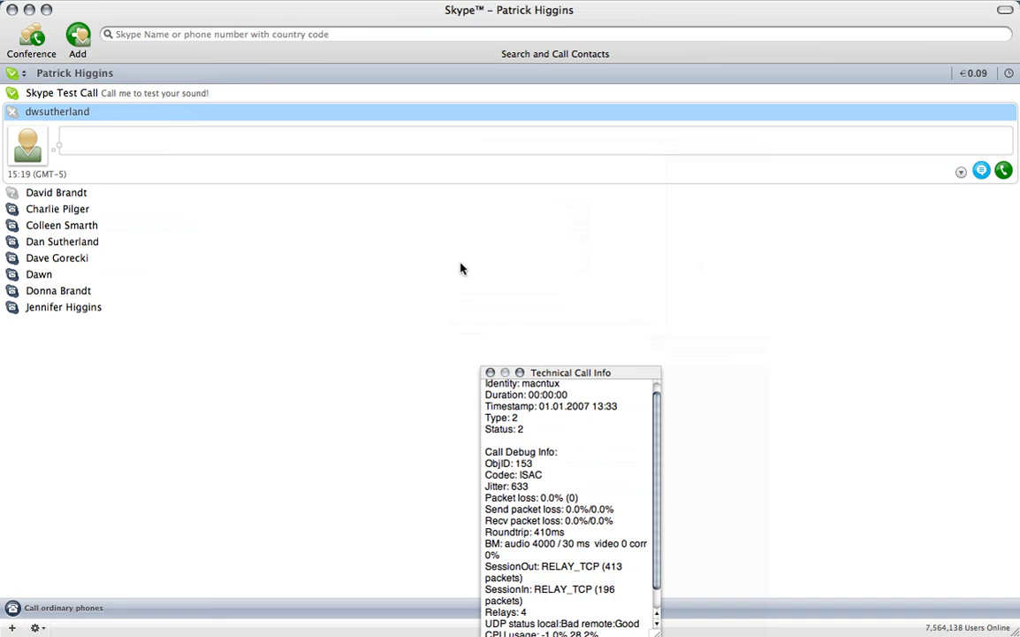
# Step: Open the ordinary-phone dial pad and keep United States (+1) as the country code
pyautogui.click(57, 608)
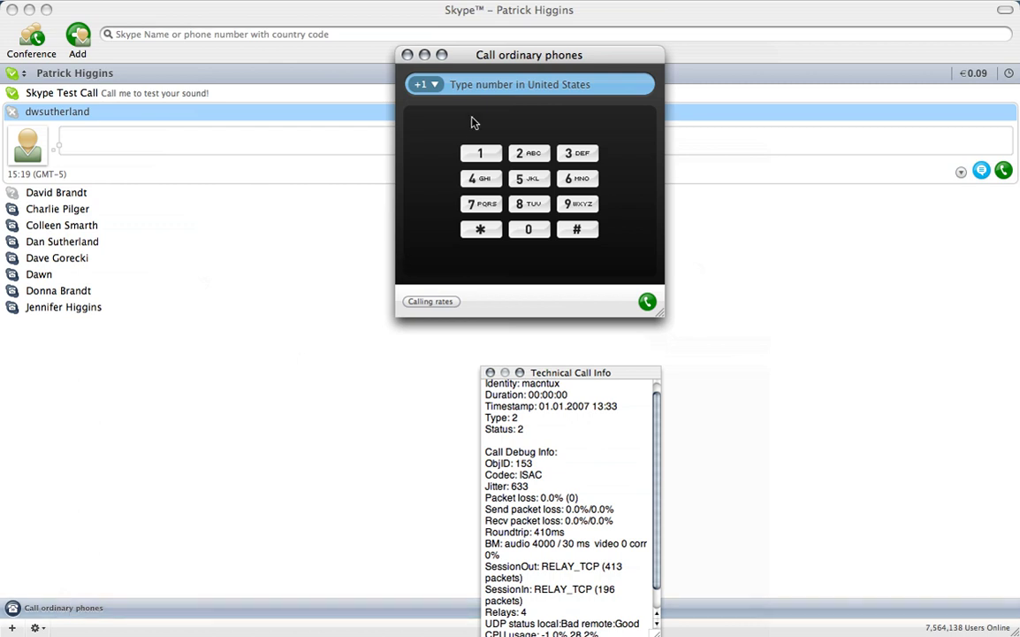
pyautogui.click(434, 85)
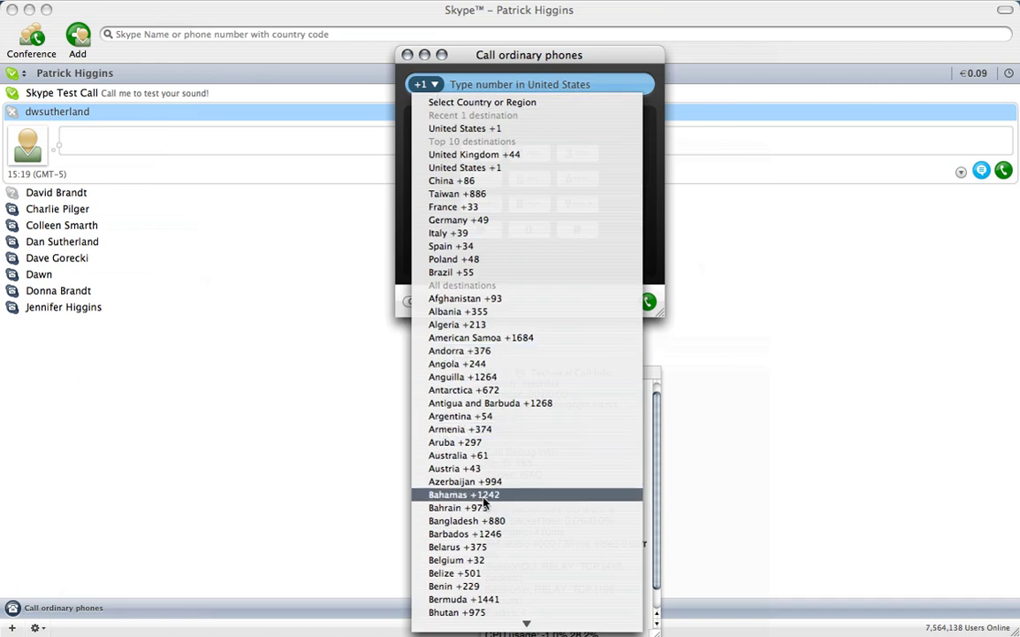
pyautogui.click(434, 86)
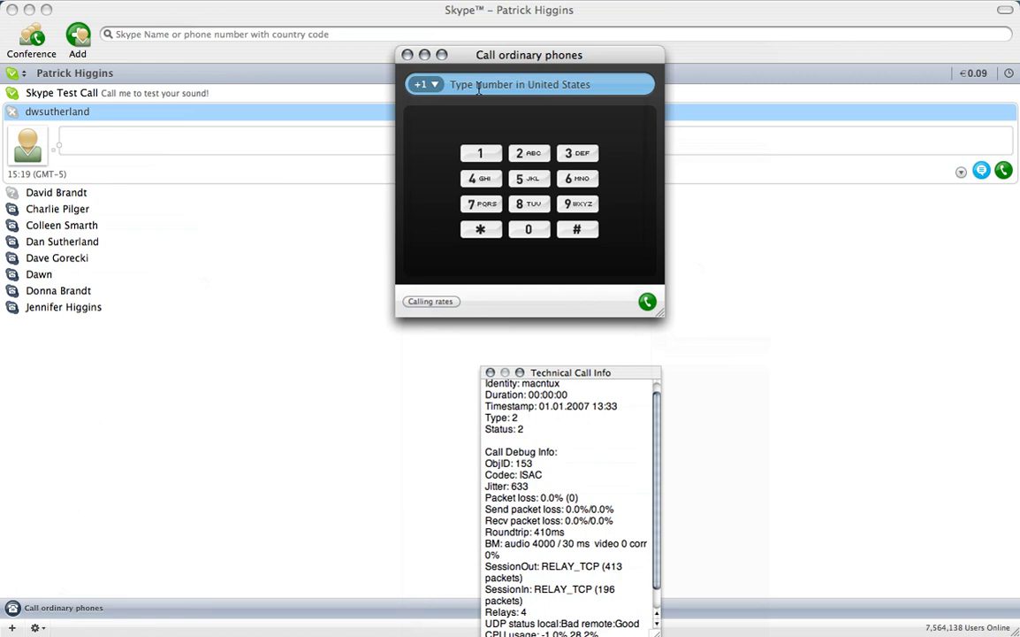
# Step: Dial the US phone number, place the call, and close the Skype Credit notice
pyautogui.click(571, 204)
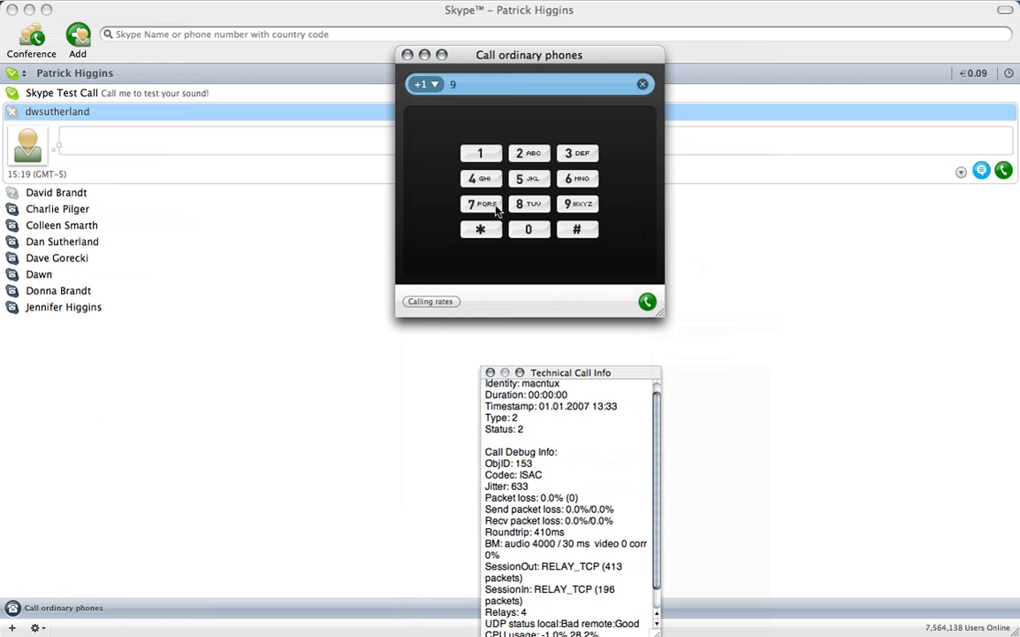
pyautogui.click(483, 204)
pyautogui.click(578, 153)
pyautogui.click(578, 204)
pyautogui.click(578, 203)
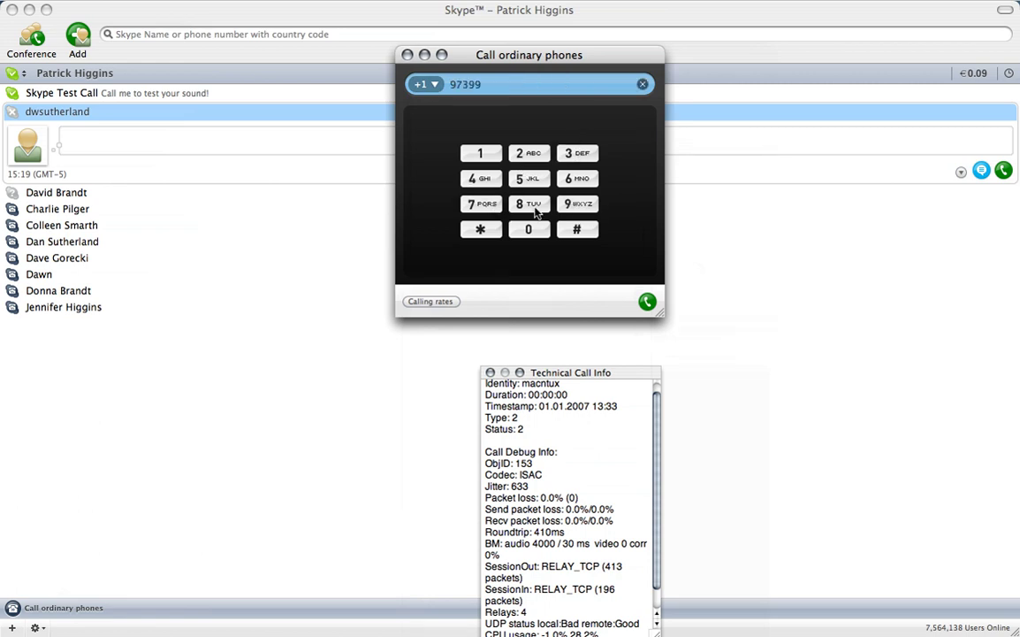
pyautogui.click(485, 204)
pyautogui.click(530, 229)
pyautogui.click(529, 155)
pyautogui.click(479, 181)
pyautogui.click(479, 180)
pyautogui.click(647, 301)
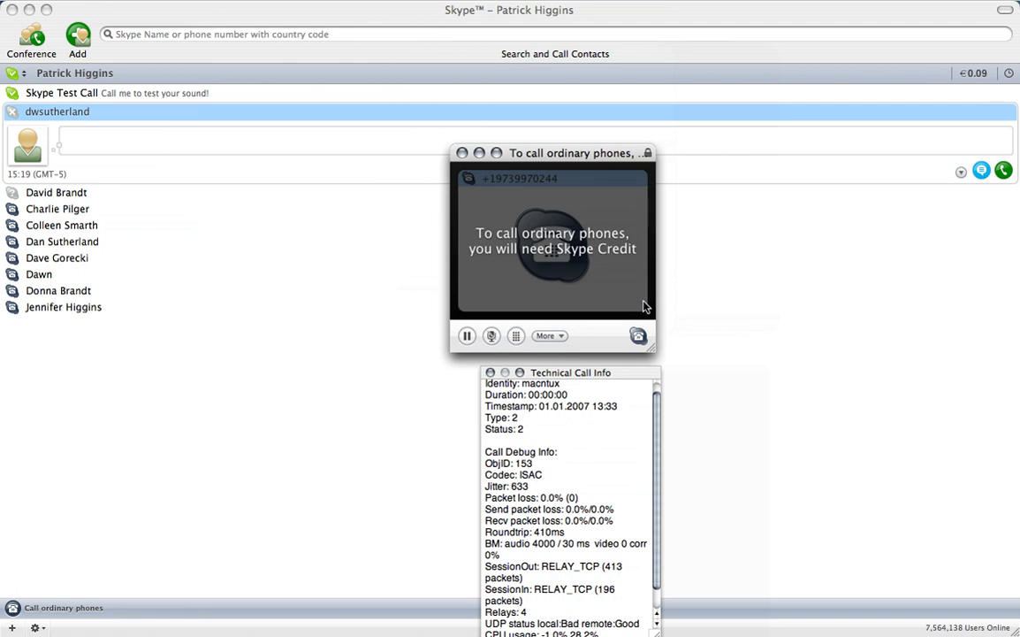
pyautogui.click(462, 154)
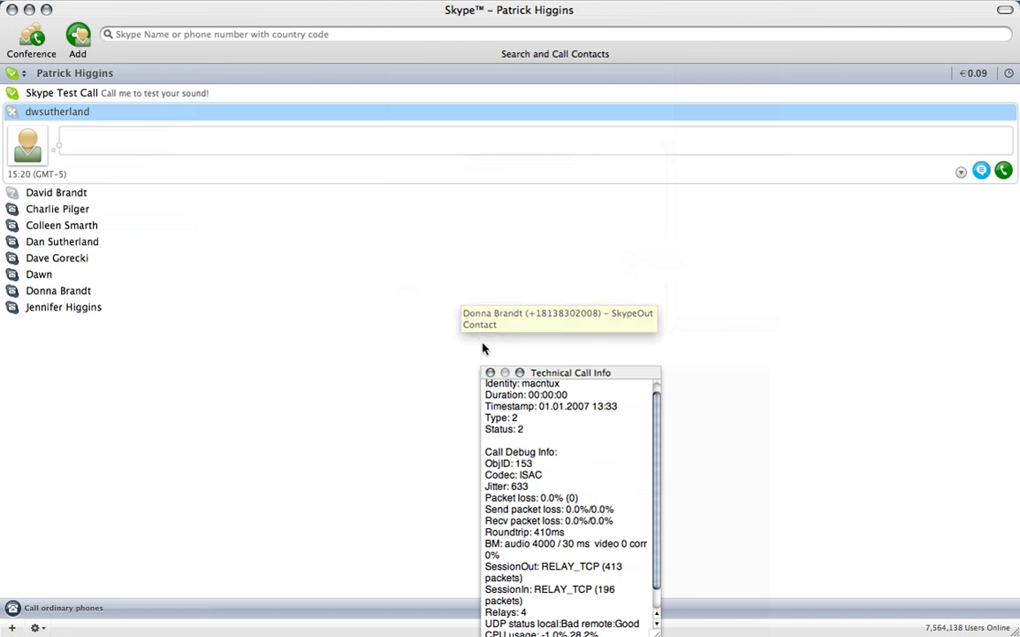
# Step: Close the Technical Call Info window with its red close button
pyautogui.click(490, 372)
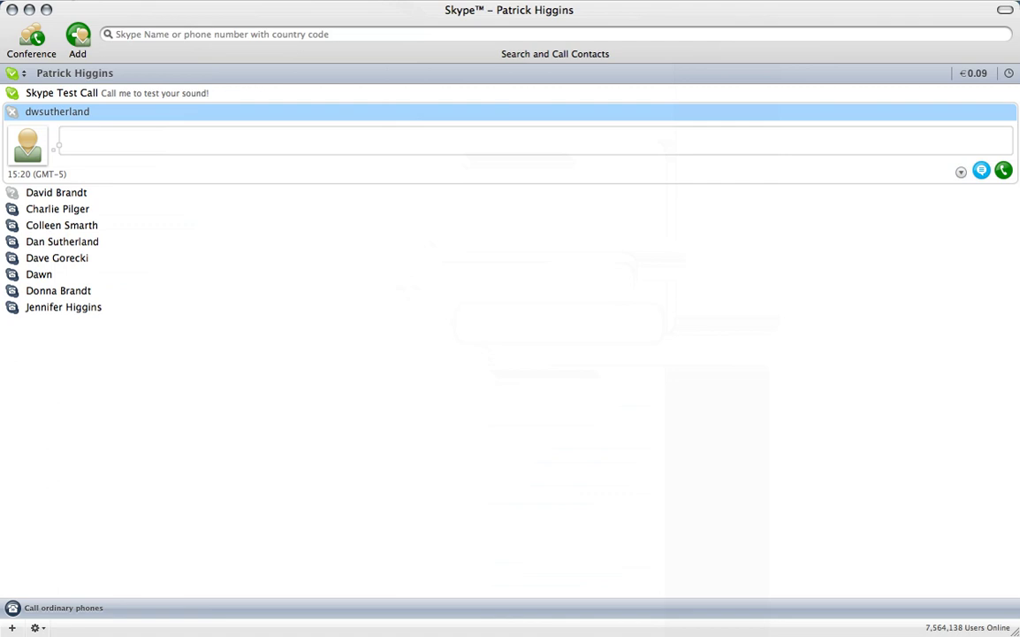
pyautogui.click(44, 0)
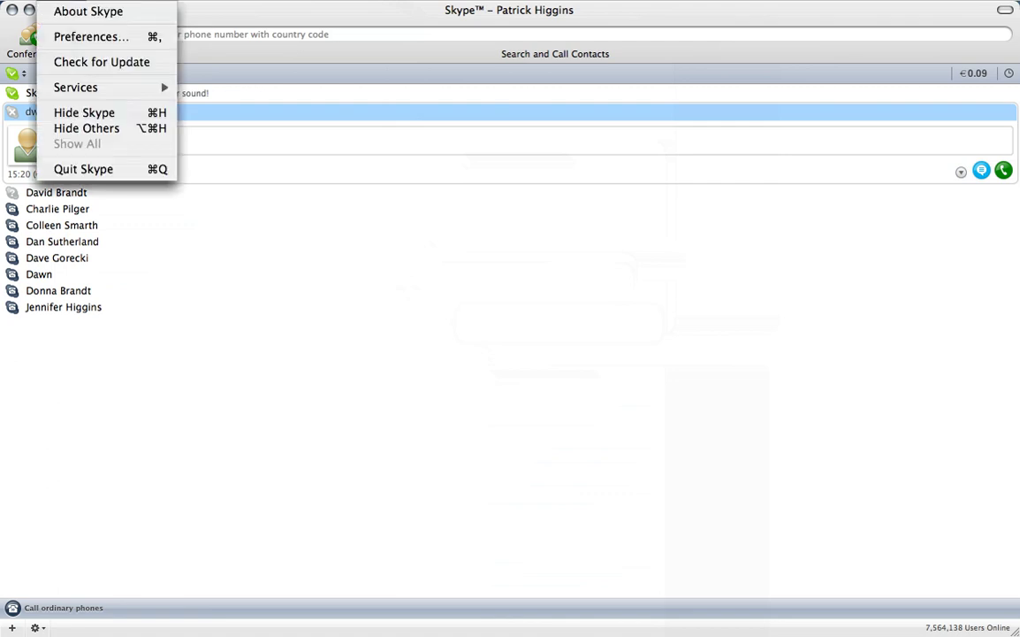
pyautogui.click(83, 42)
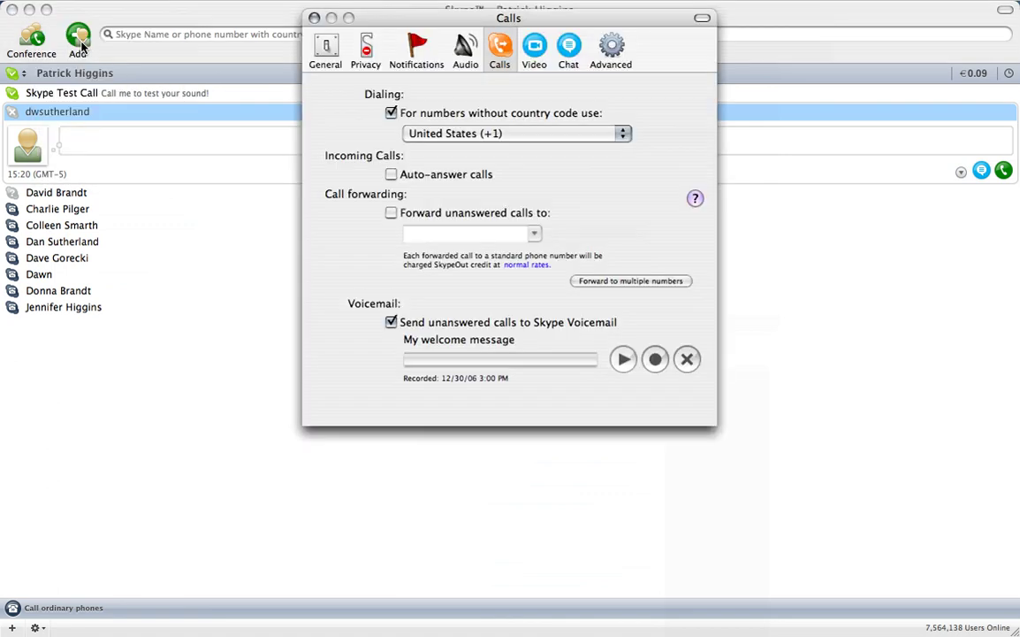
pyautogui.click(533, 51)
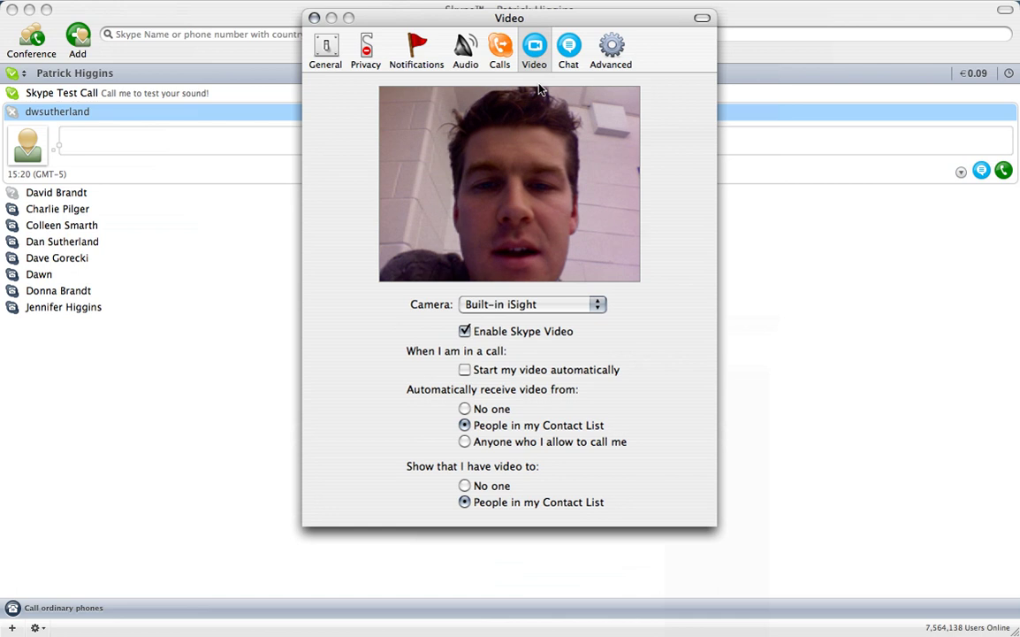
pyautogui.click(596, 305)
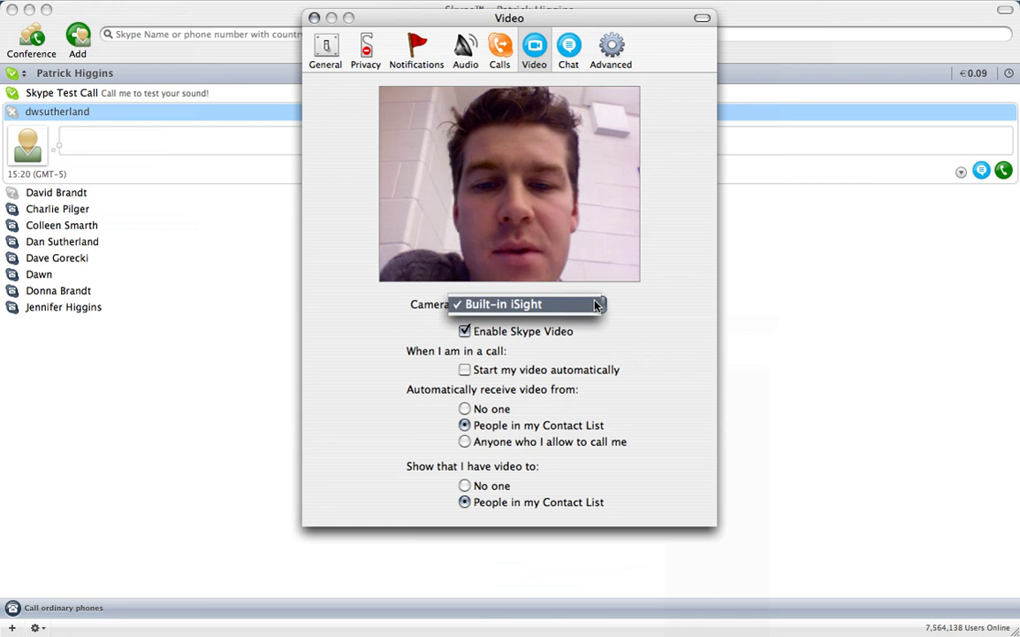
pyautogui.click(596, 305)
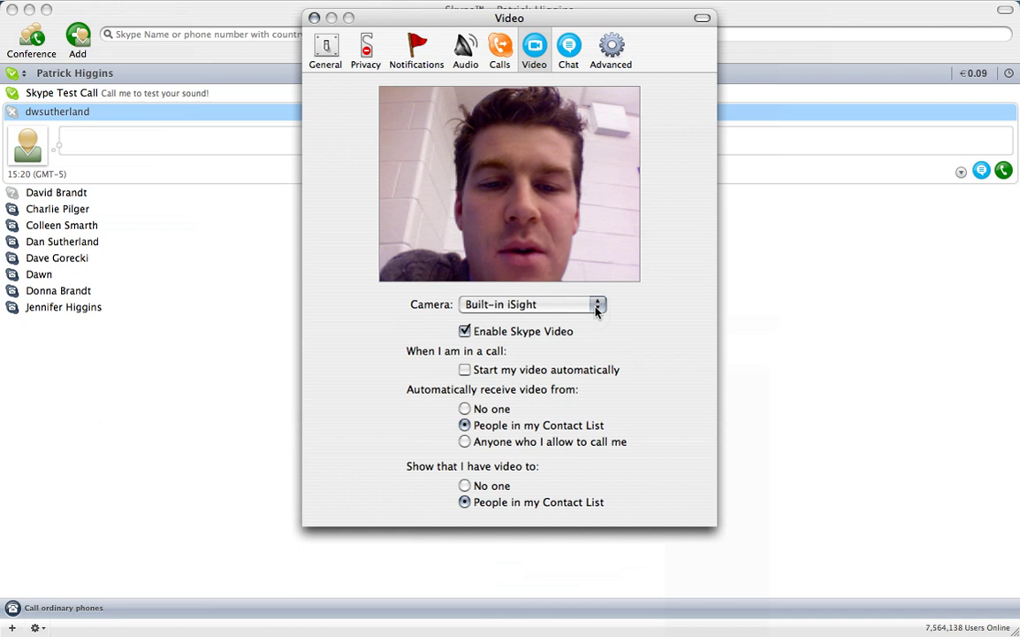
pyautogui.click(597, 306)
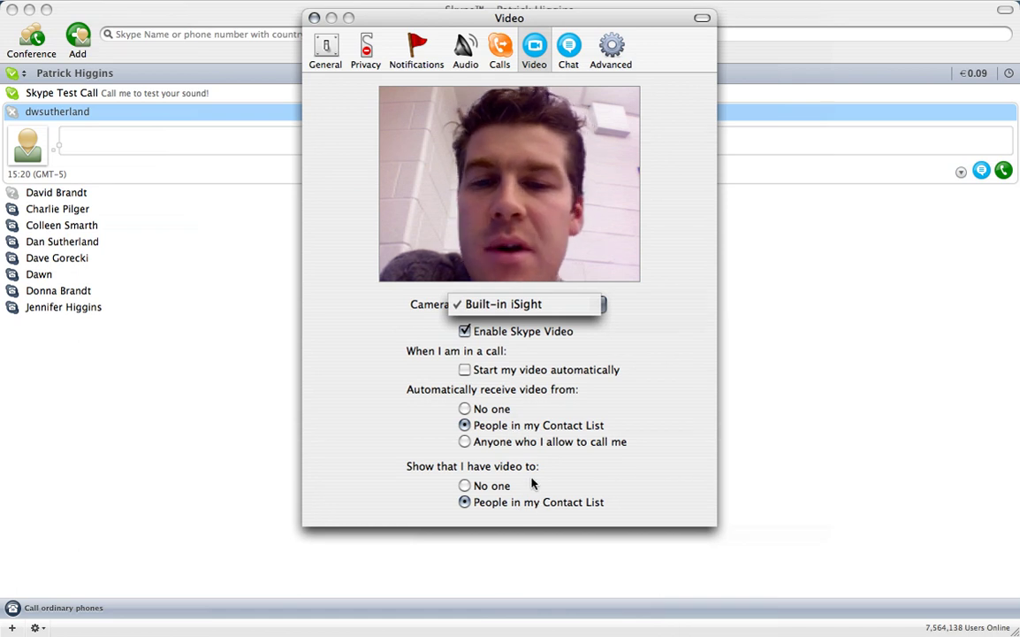
pyautogui.click(314, 19)
pyautogui.click(314, 20)
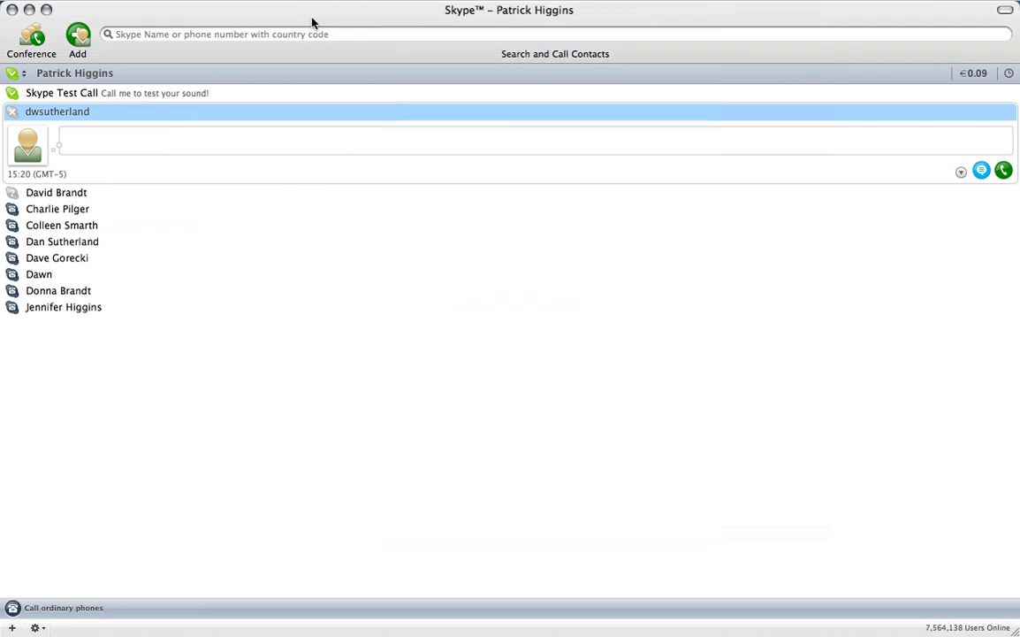
# Step: Check Recent Chats in the Chats menu, then open the next contact's chat panel
pyautogui.click(382, 0)
pyautogui.moveTo(412, 82)
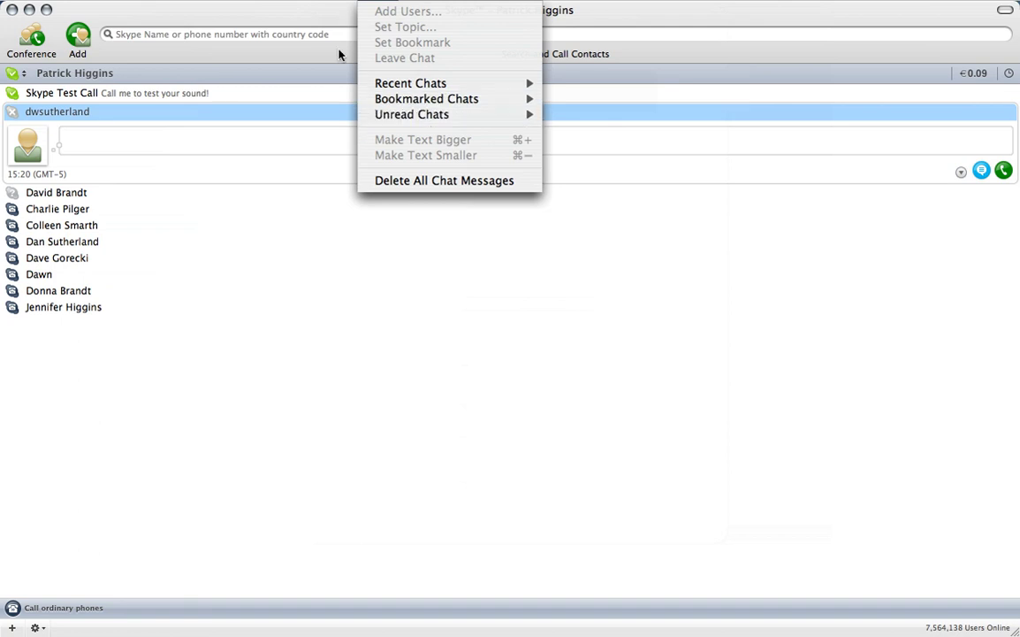
pyautogui.click(301, 18)
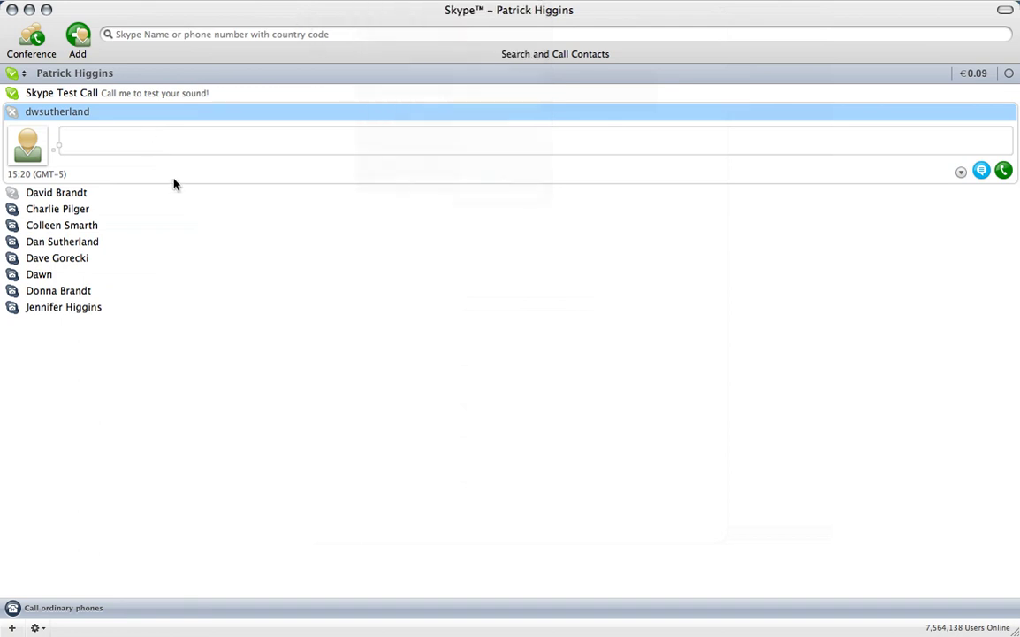
pyautogui.click(380, 2)
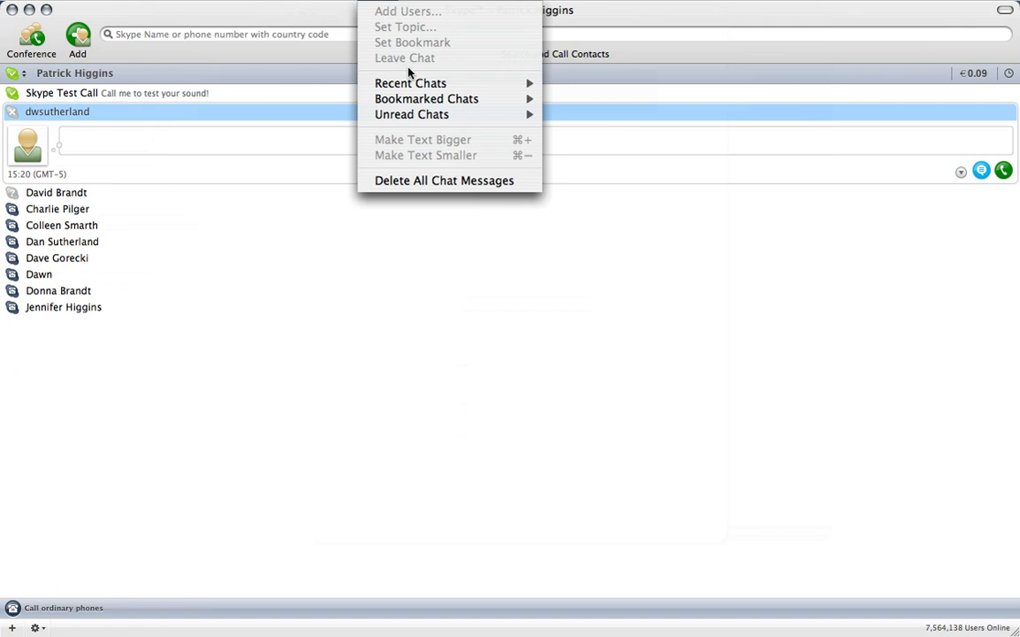
pyautogui.moveTo(411, 86)
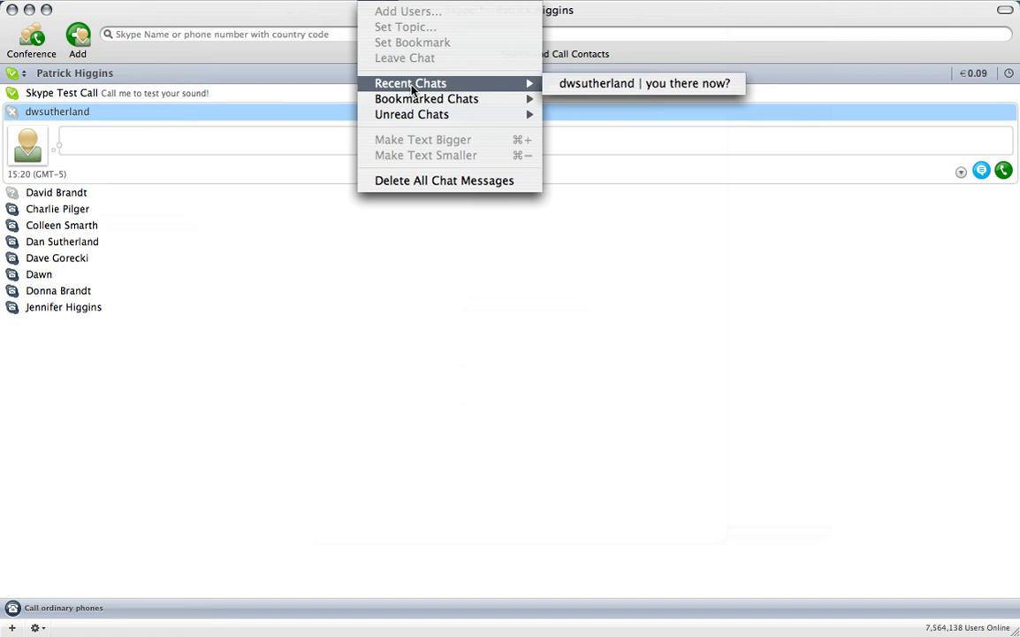
pyautogui.click(288, 376)
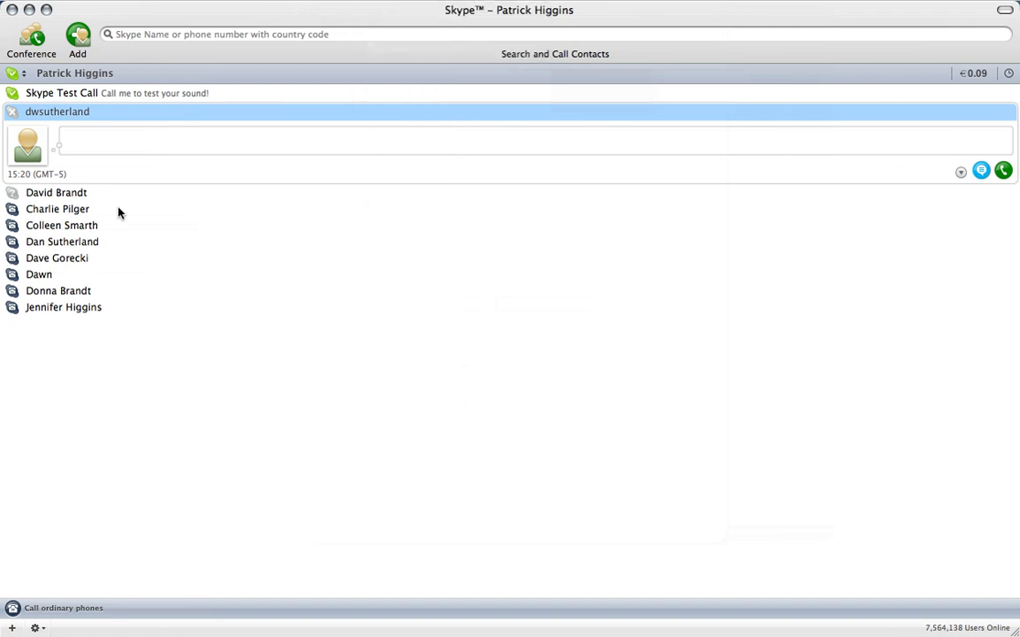
pyautogui.click(67, 194)
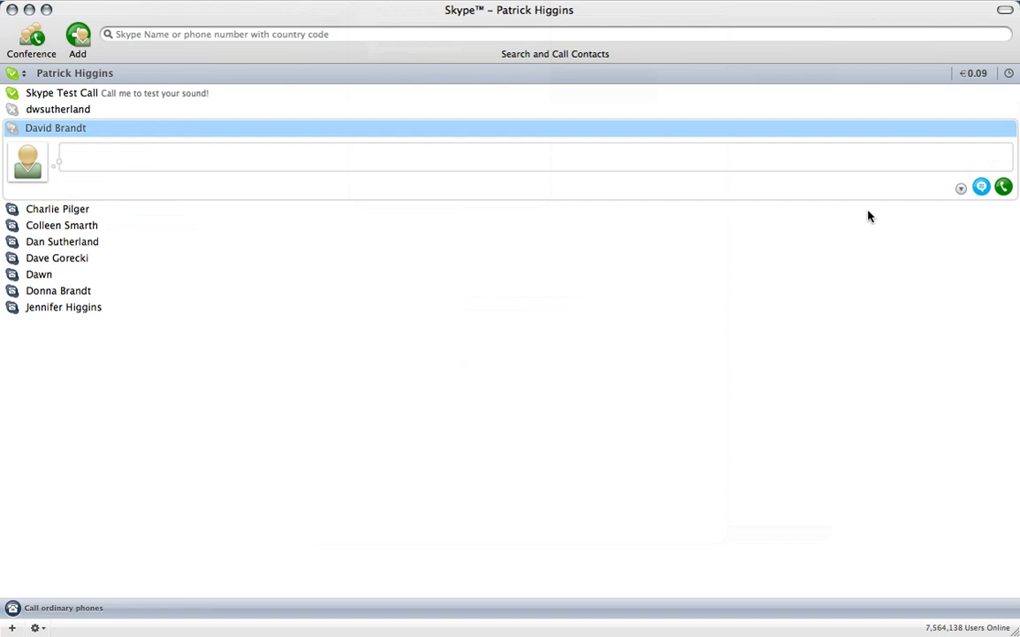